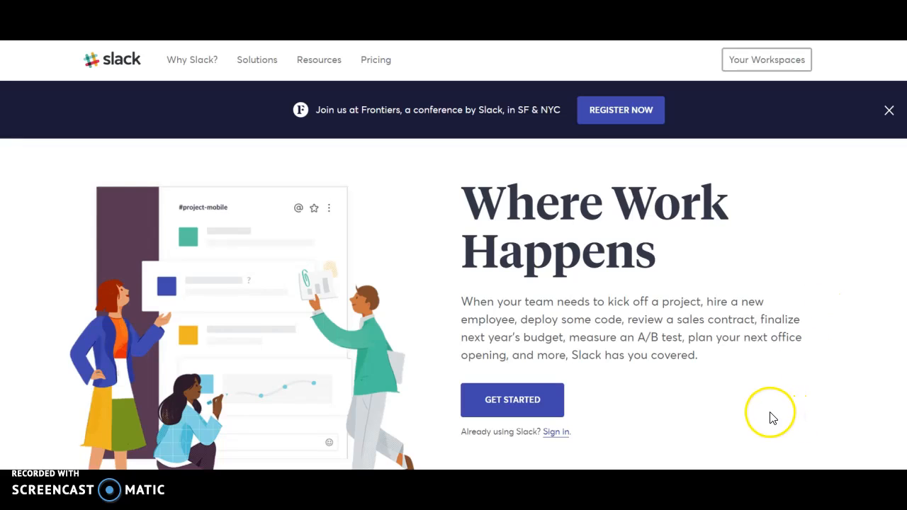
left_click(523, 401)
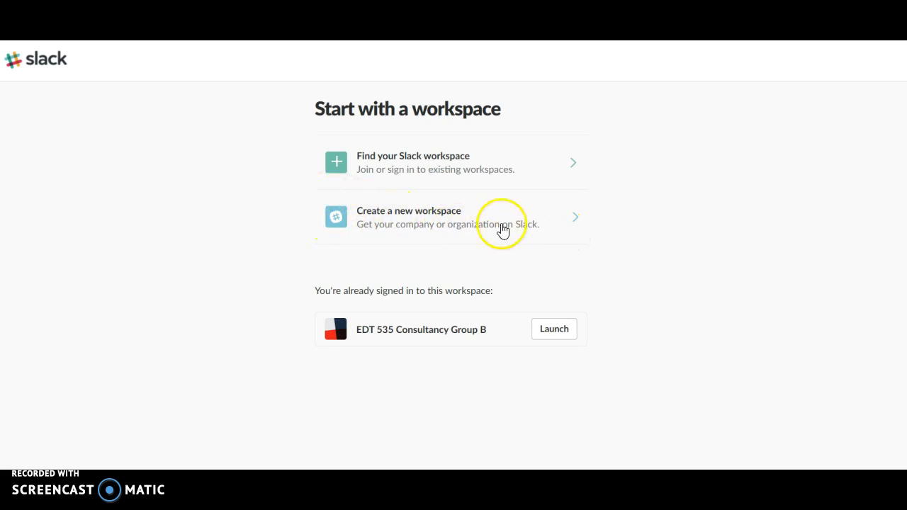
Choose to create a new workspace, confirm the suggested email, and enter the six-digit confirmation code.
left_click(409, 222)
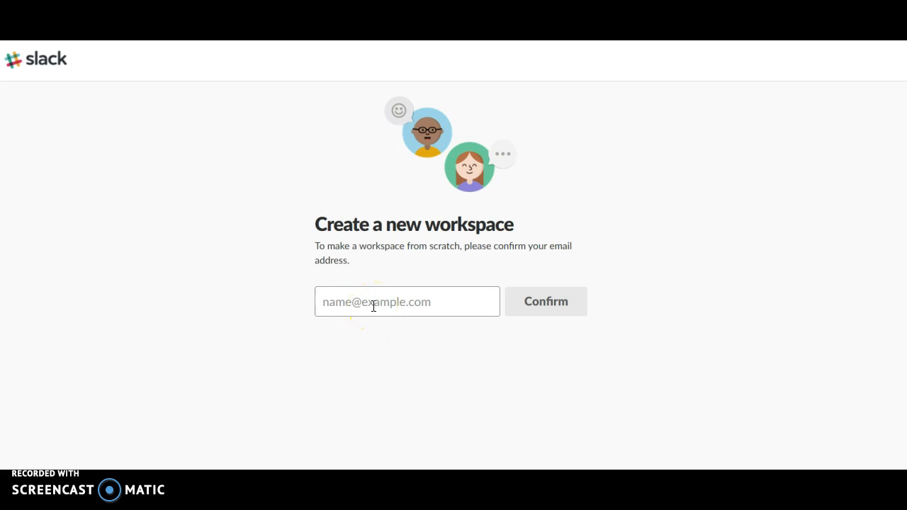
type("ax")
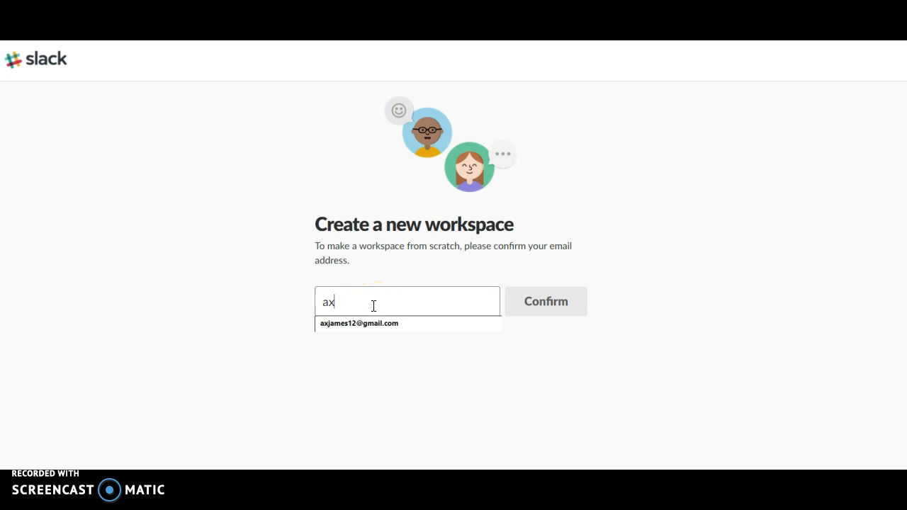
left_click(375, 326)
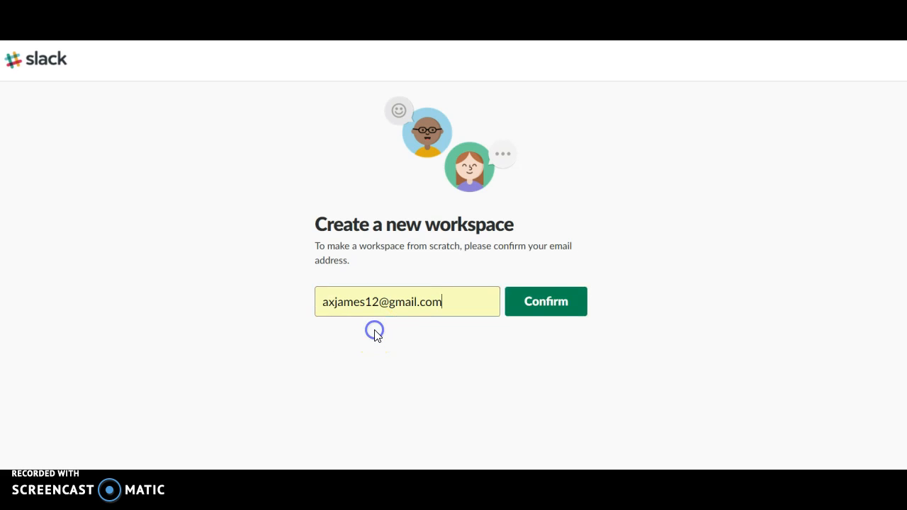
left_click(546, 302)
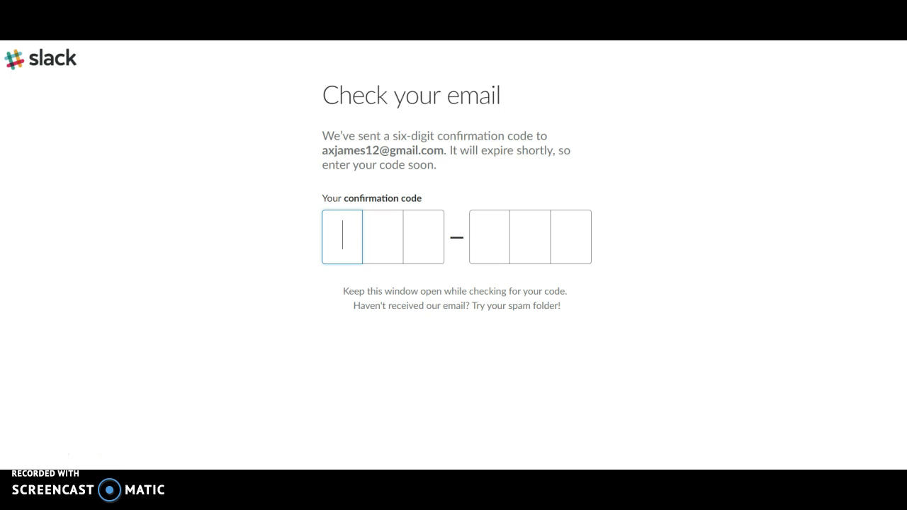
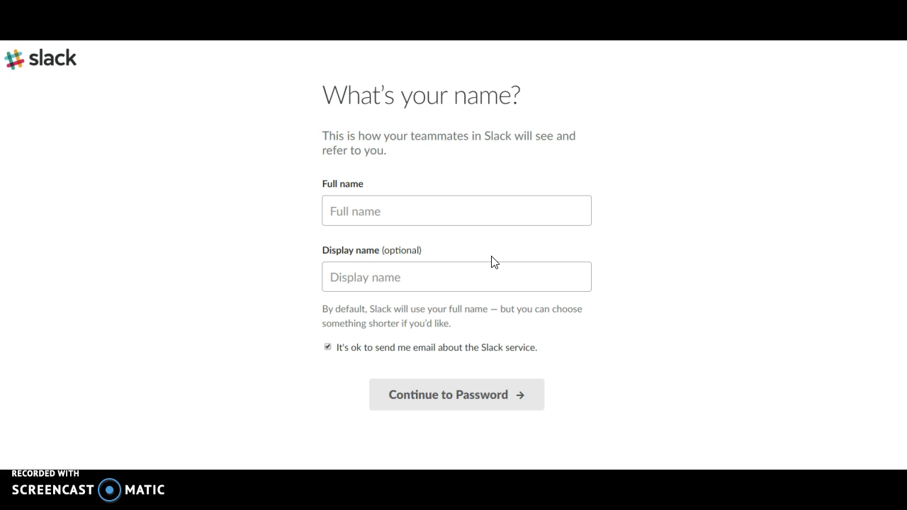
Enter the user's full name and a shorter display name, and opt out of Slack service emails.
left_click(379, 211)
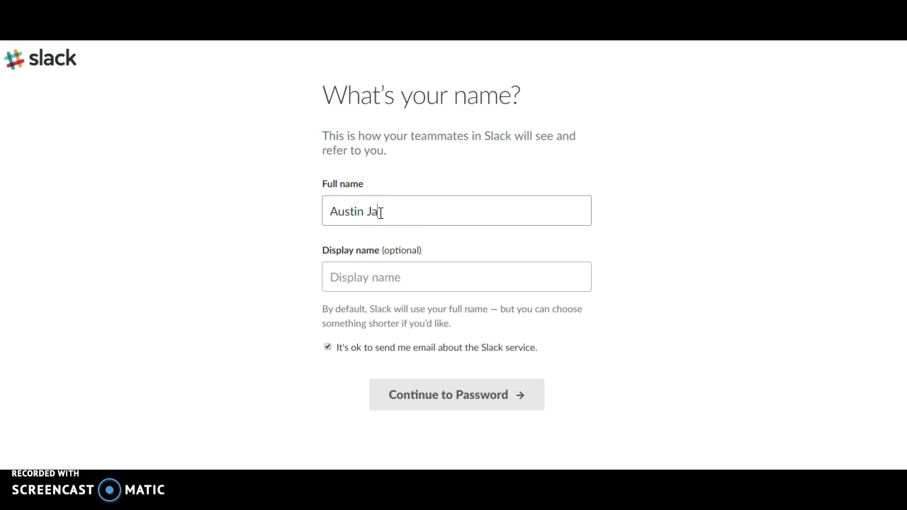
key("Tab")
type("Austin")
key("BackSpace")
key("BackSpace")
key("BackSpace")
key("BackSpace")
key("BackSpace")
key("BackSpace")
type("Mr. James")
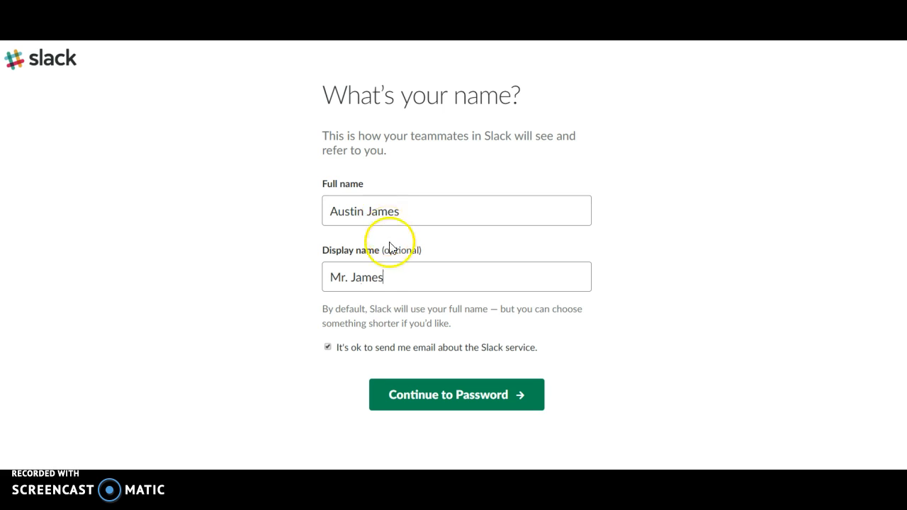
left_click(329, 347)
left_click(455, 397)
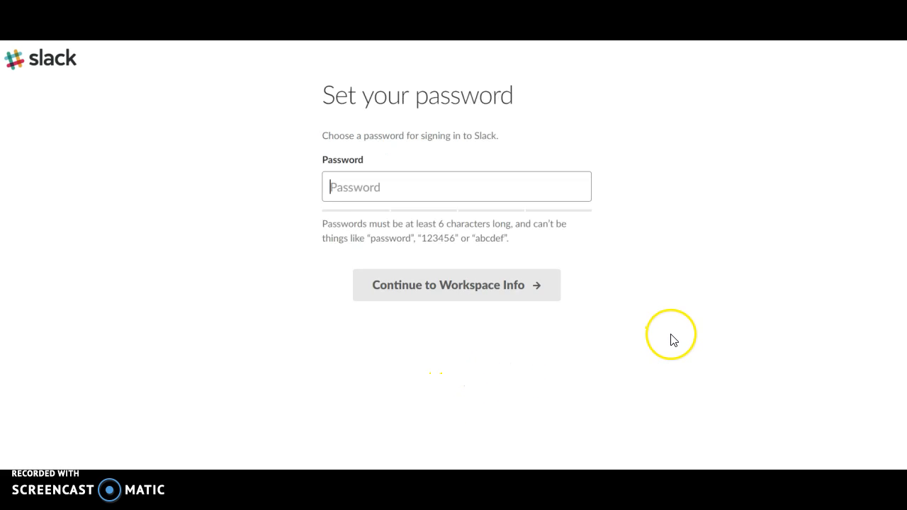
Set an account password rated at least So-so, retyping it to strengthen it.
left_click(354, 190)
left_click(469, 221)
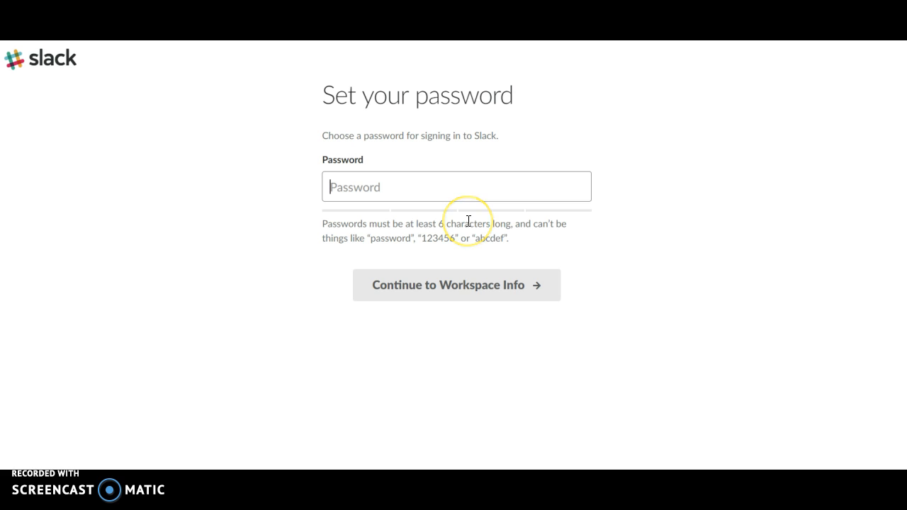
type("•••••••")
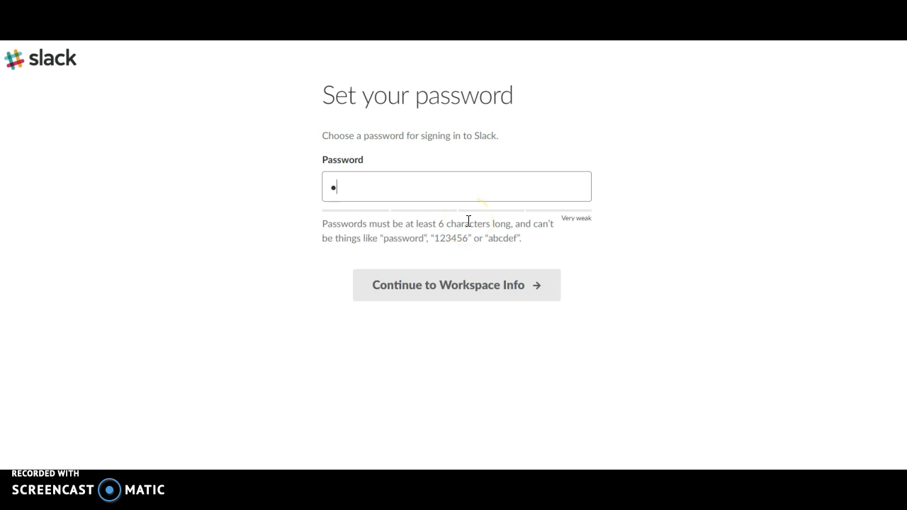
type("•••")
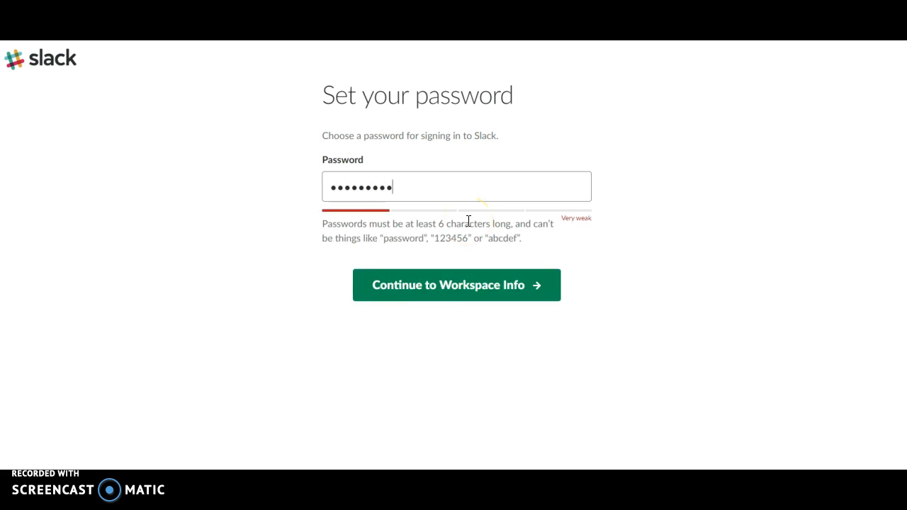
left_click(496, 234)
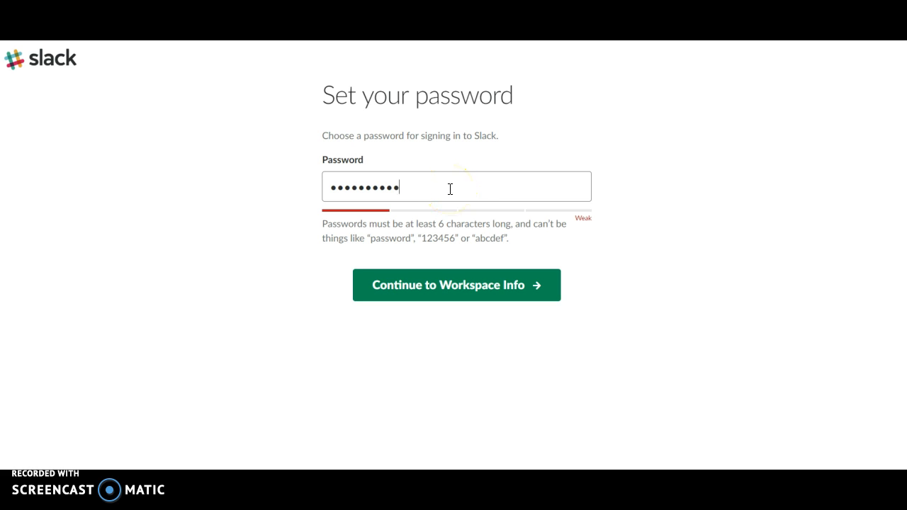
left_click_drag(394, 186, 317, 185)
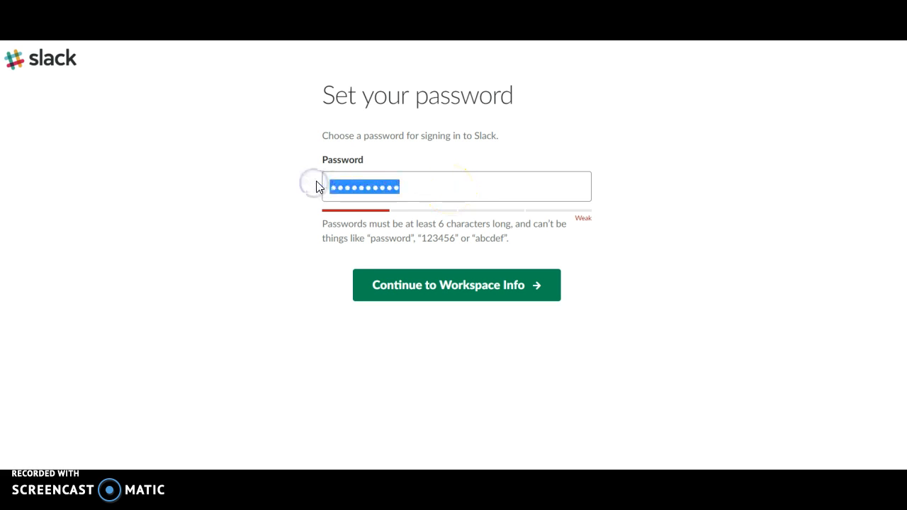
key("BackSpace")
type("•••••")
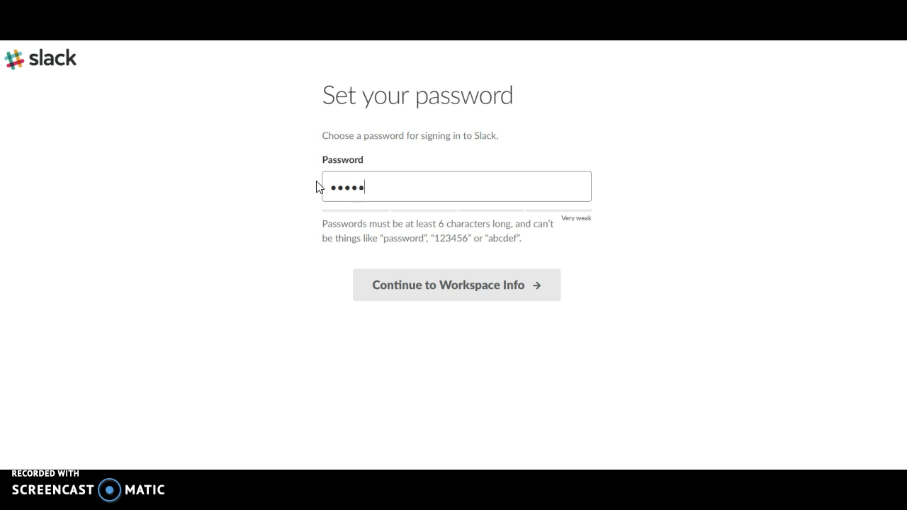
type("•••••••")
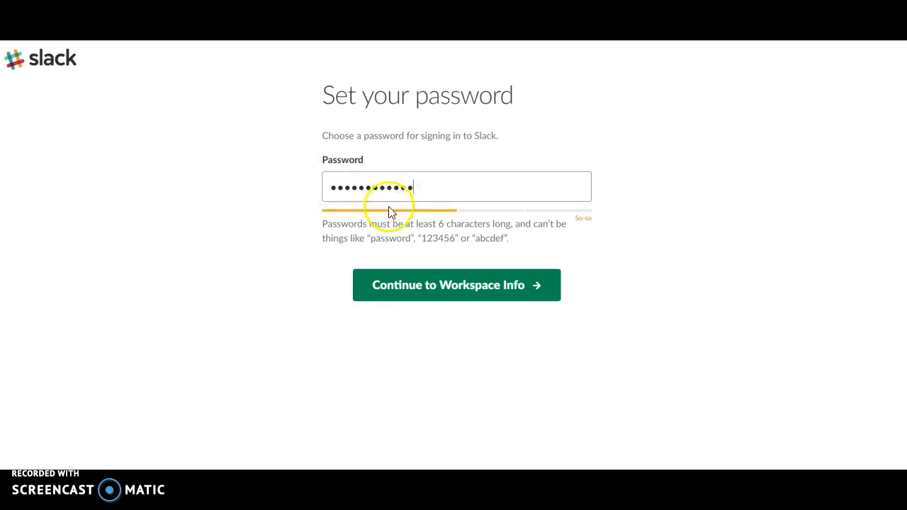
left_click(472, 292)
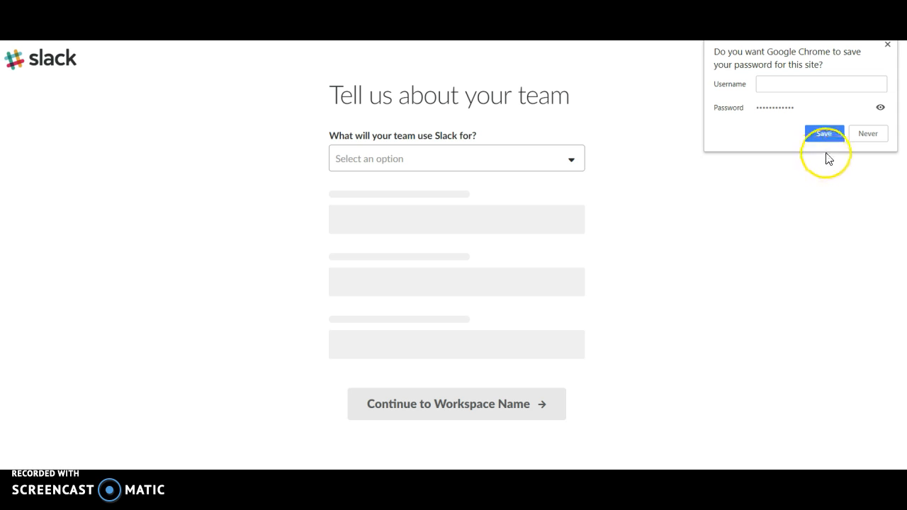
Save the new password in the browser and describe the team as School with 1-10 people.
left_click(825, 134)
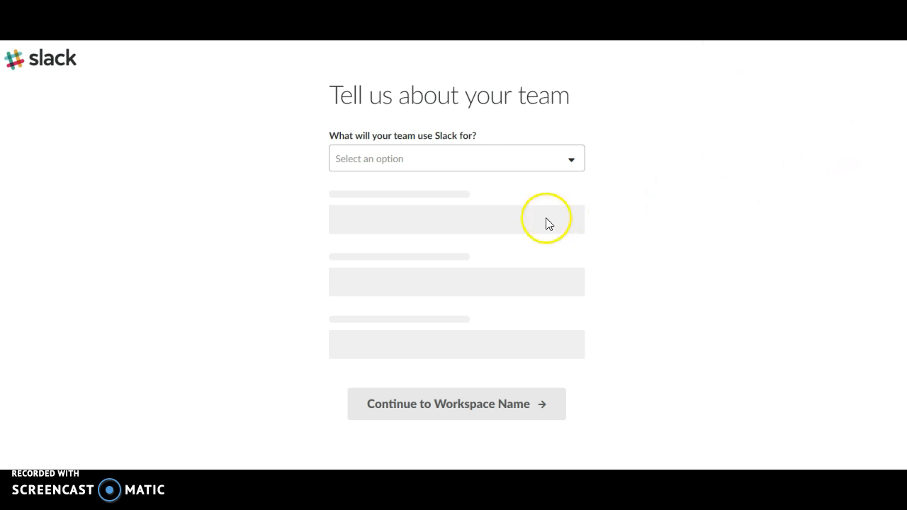
left_click(573, 166)
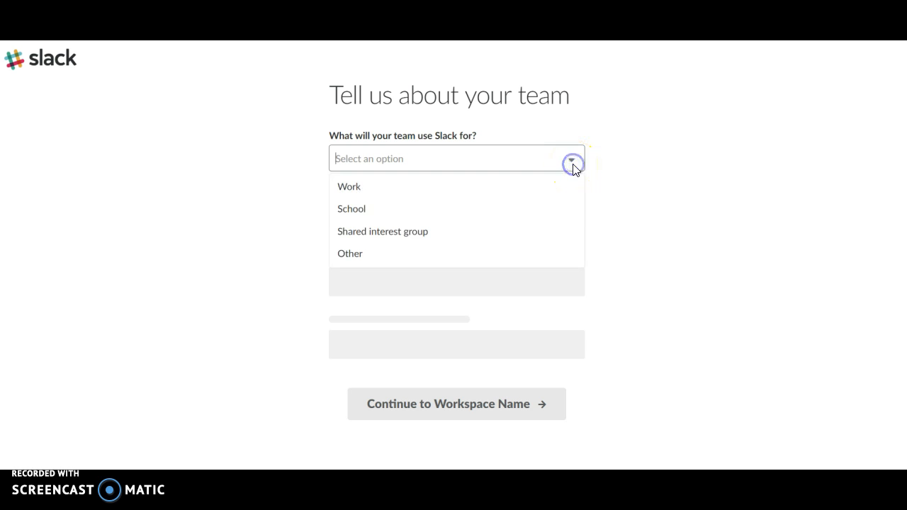
left_click(390, 217)
left_click(577, 223)
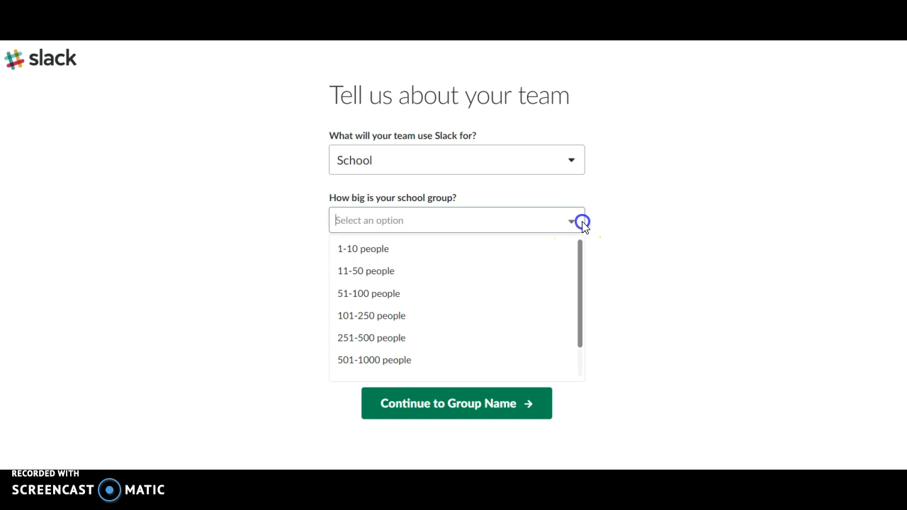
left_click(370, 253)
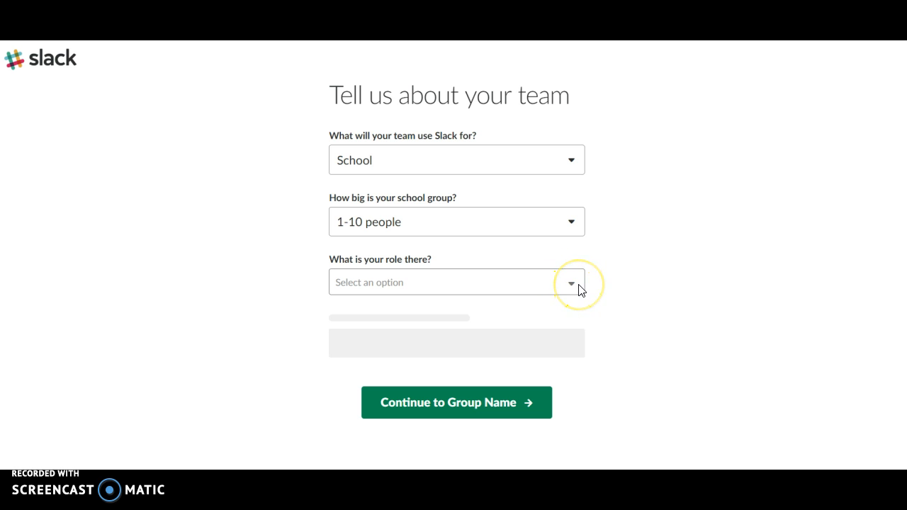
Set the role to Student, answer No to being a manager, and continue.
left_click(578, 289)
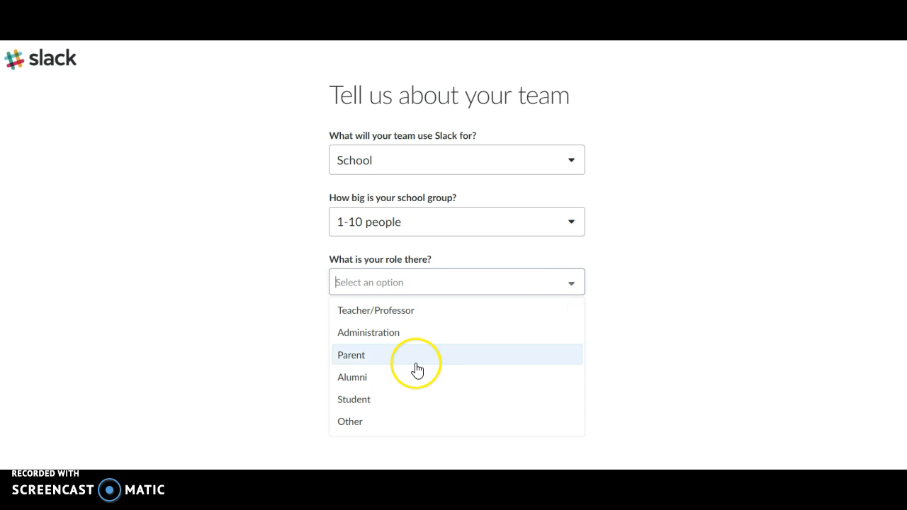
left_click(350, 399)
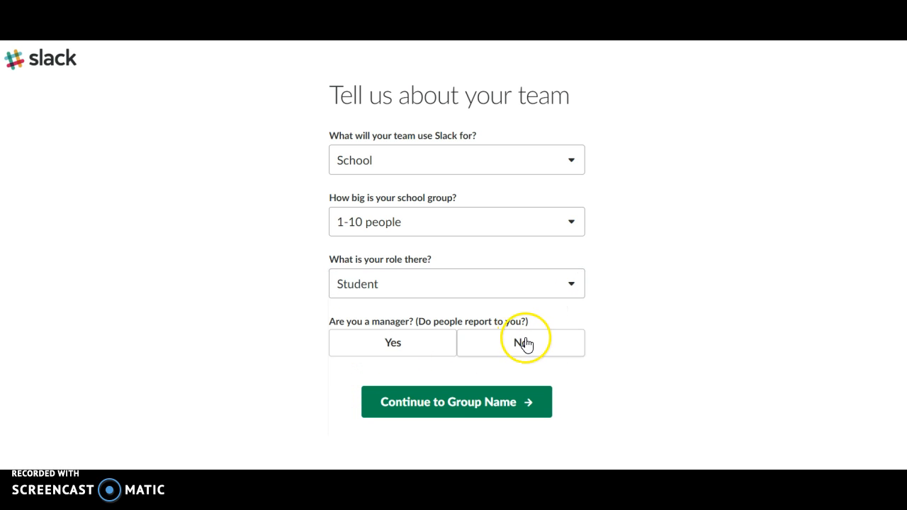
left_click(547, 347)
left_click(507, 408)
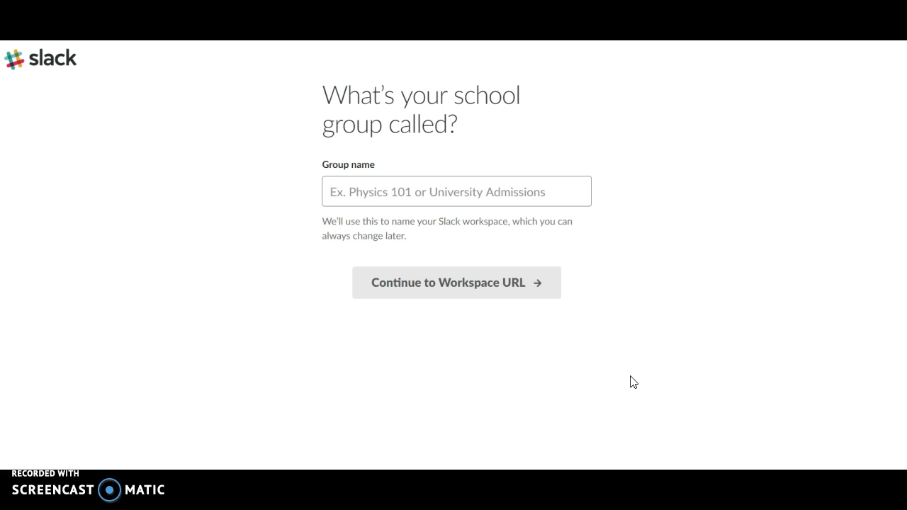
Enter 'Week One Article Group #1' as the group name and proceed to the URL step.
type("Week One Article Group #1")
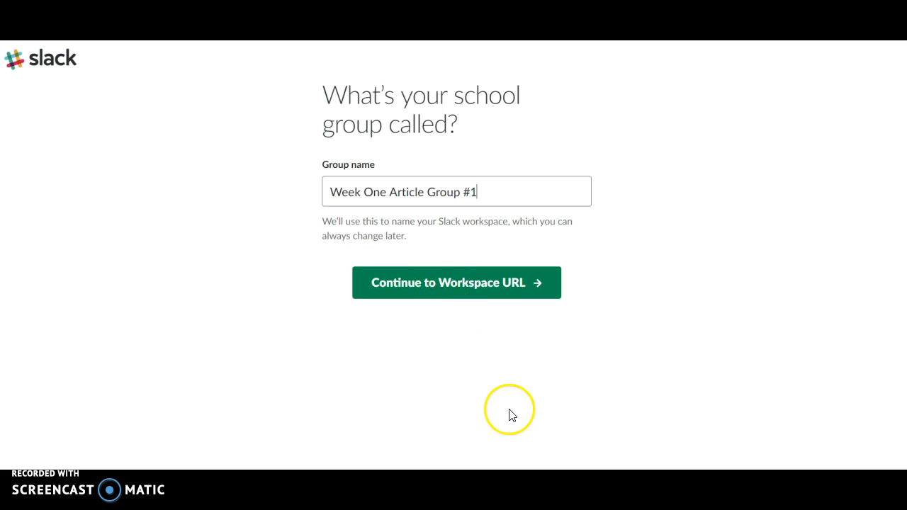
left_click(479, 293)
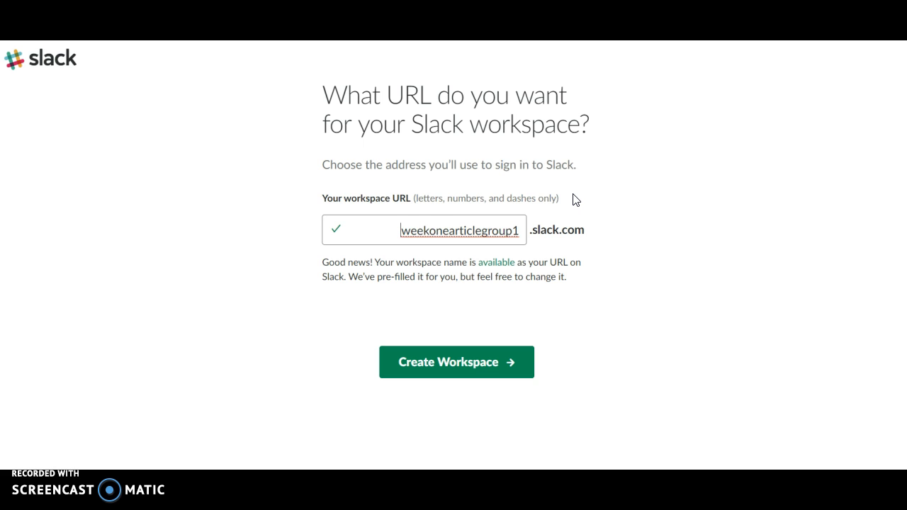
Create the workspace at weekonearticlegroup1.slack.com and agree to the terms of service.
left_click(473, 370)
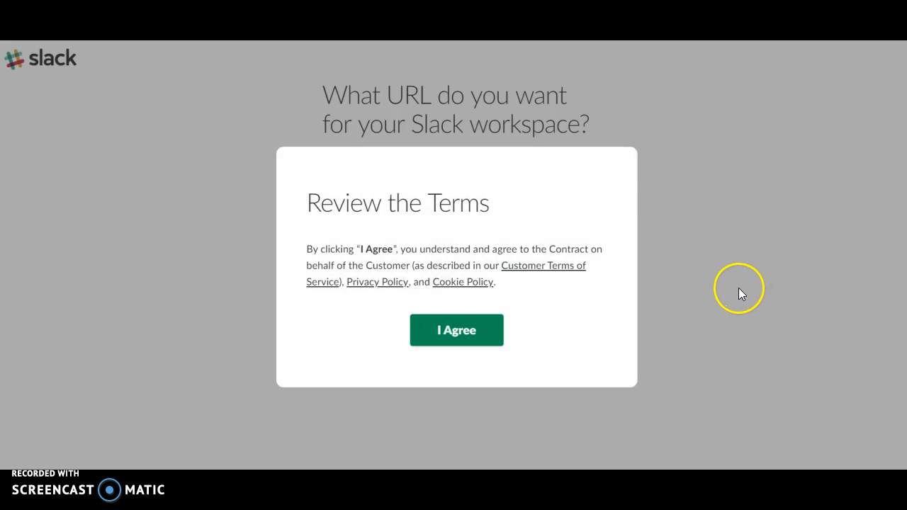
left_click(437, 331)
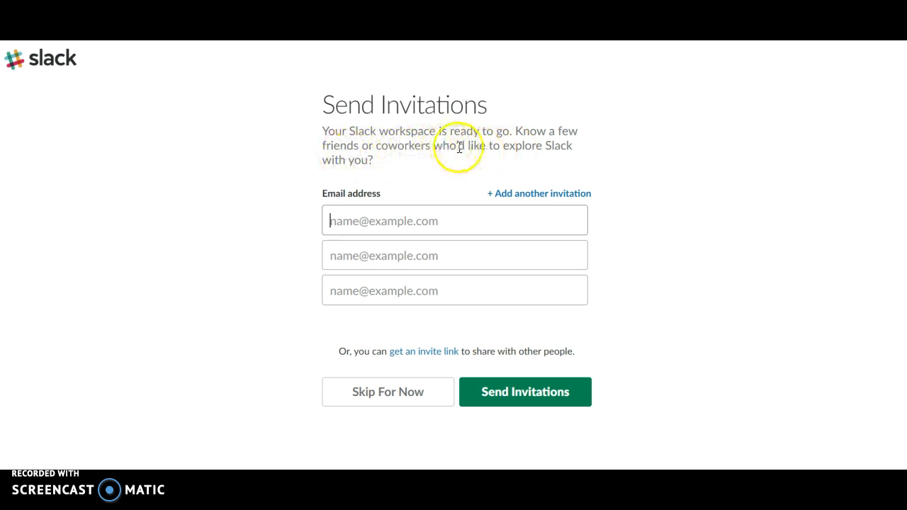
left_click(461, 223)
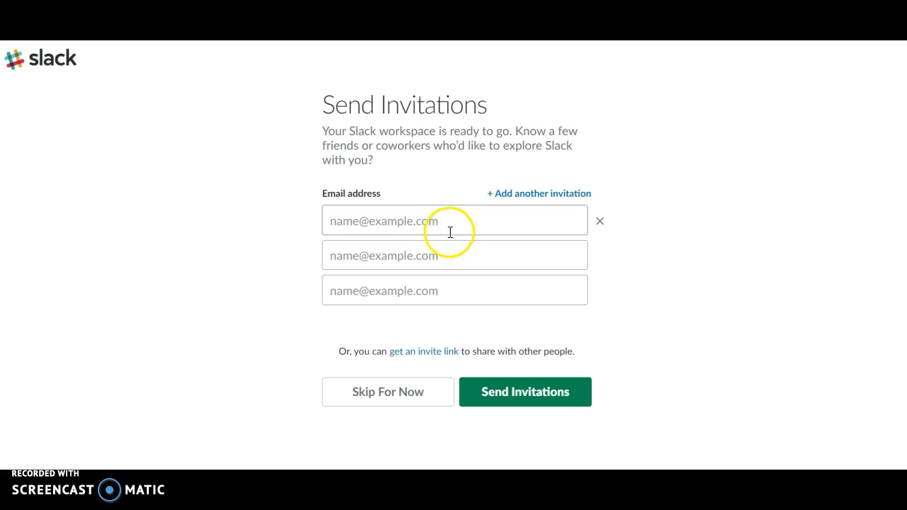
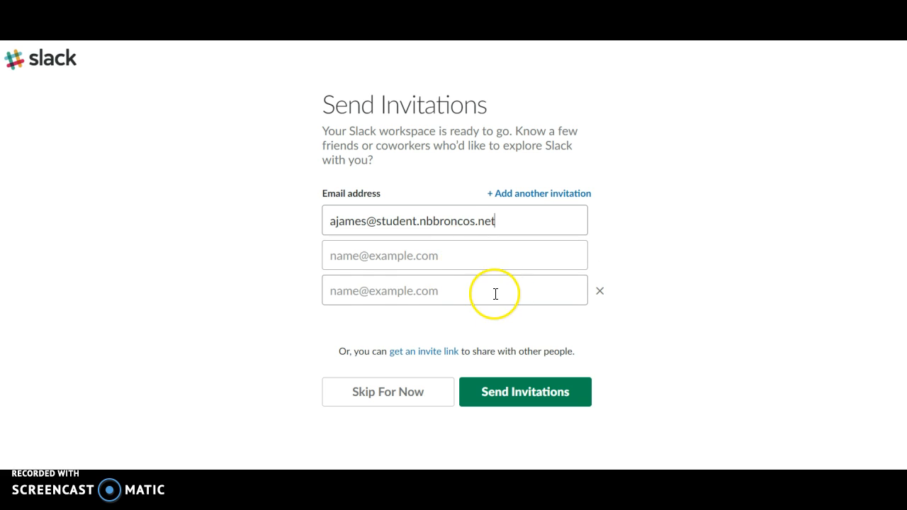
left_click_drag(495, 222, 318, 205)
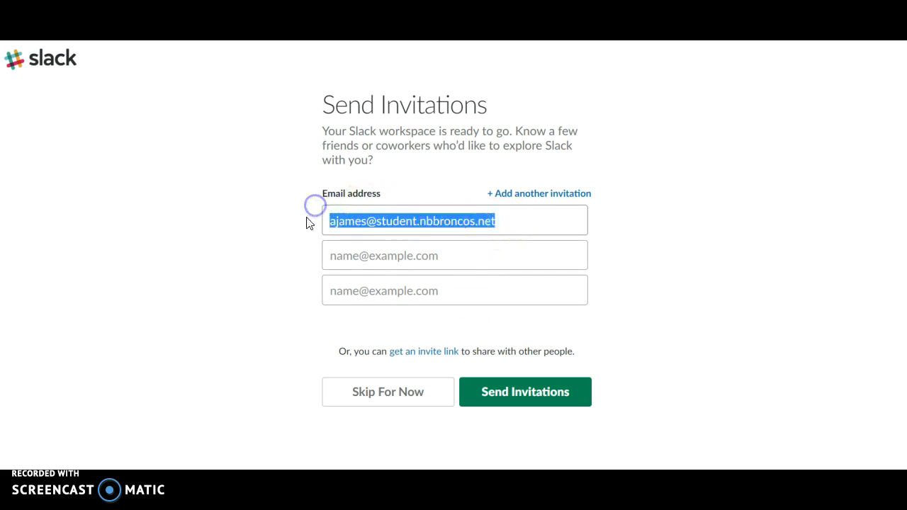
key("BackSpace")
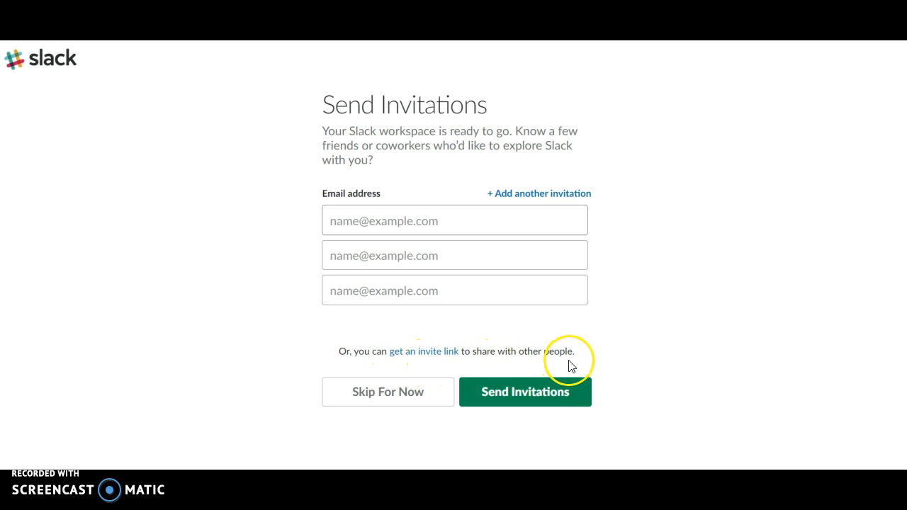
Use an invite link instead of e-mail invitations and launch the new workspace.
left_click(449, 356)
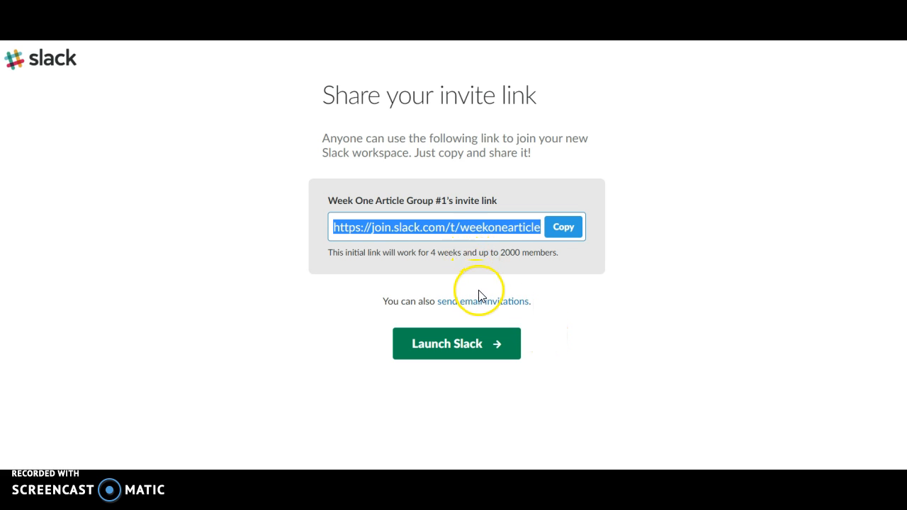
left_click(480, 351)
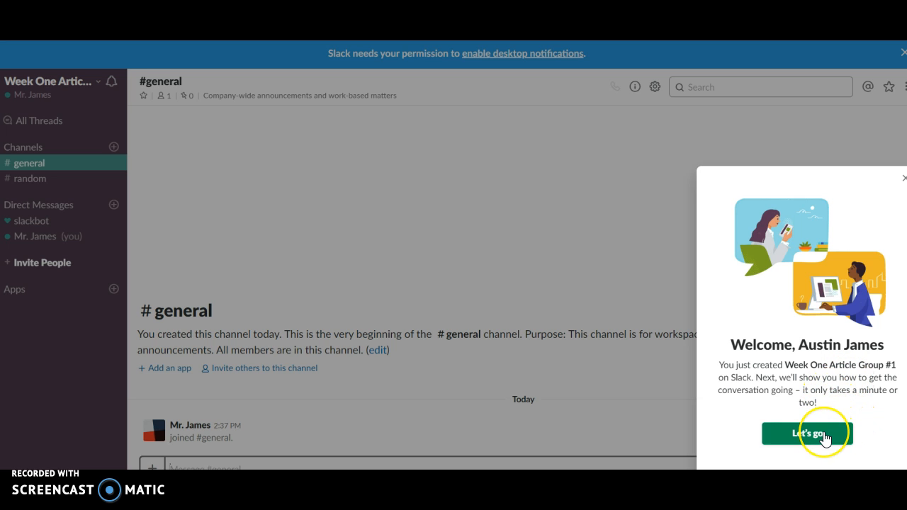
Skip the channel, message and upload steps of the onboarding tour and close it.
left_click(824, 437)
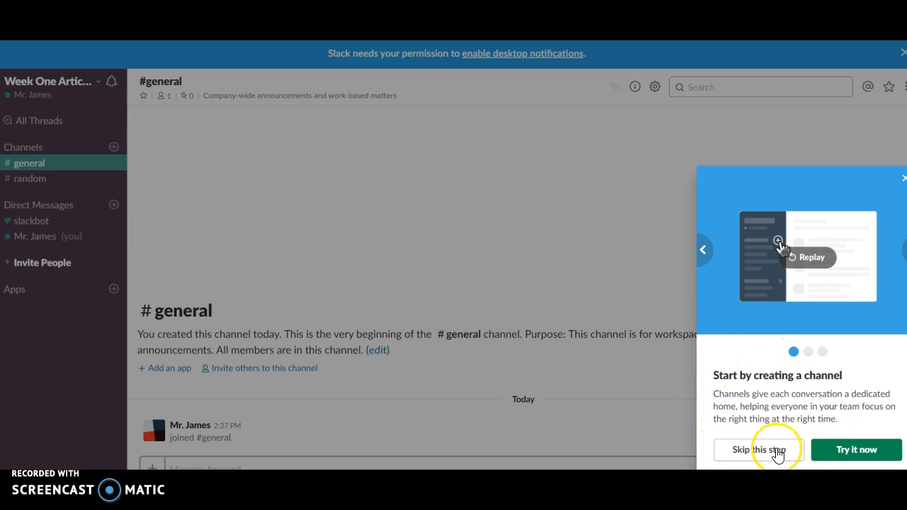
left_click(777, 453)
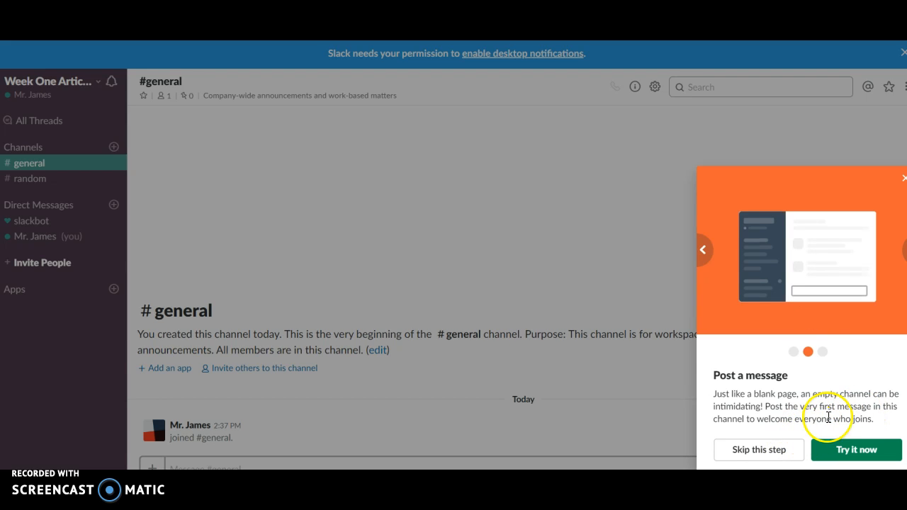
left_click(778, 451)
left_click(776, 451)
left_click(763, 427)
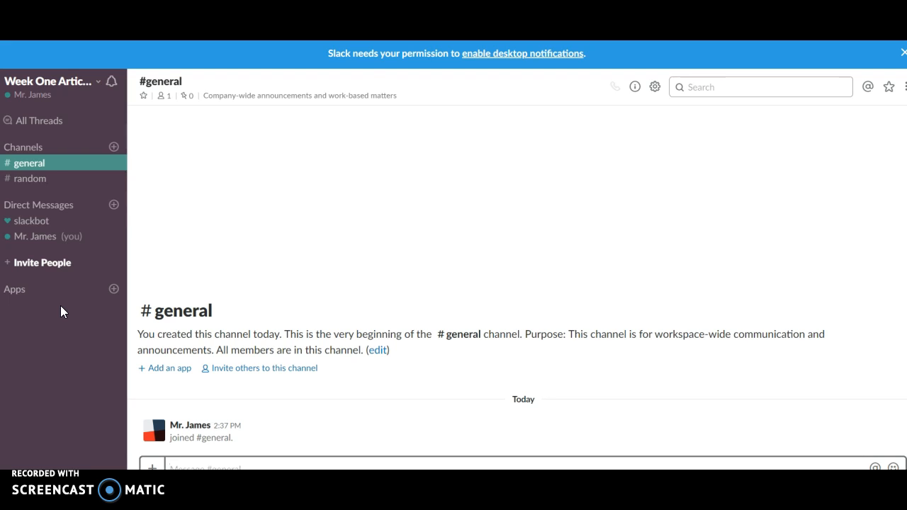
Create public channel week1article1 with purpose 'To discuss our week 1 article.'.
left_click(113, 149)
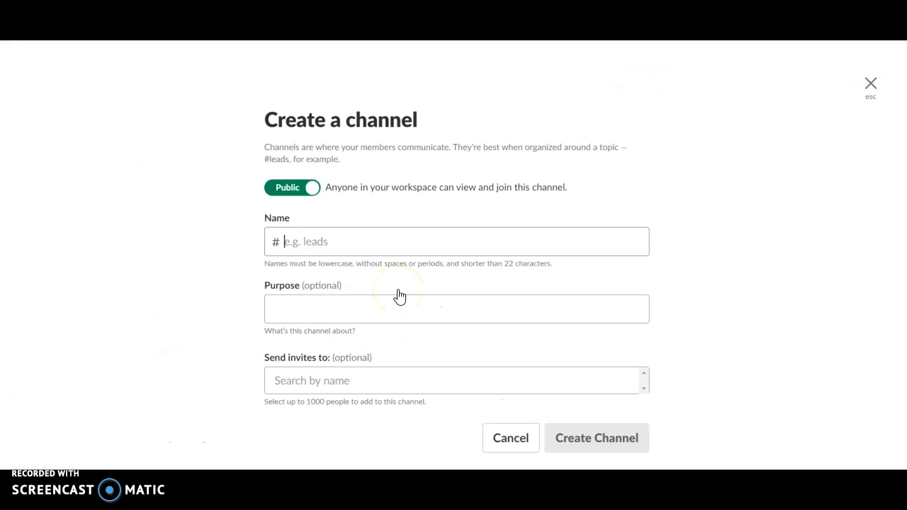
type("week1article1")
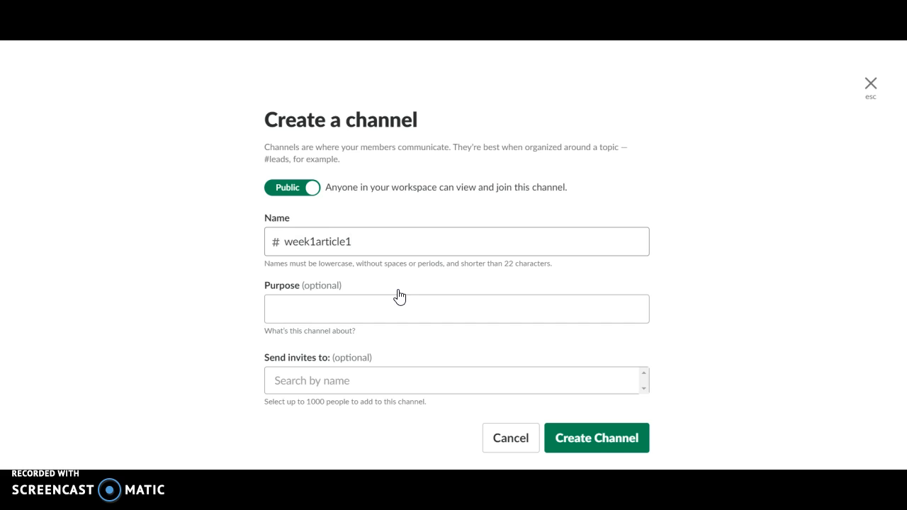
left_click(393, 297)
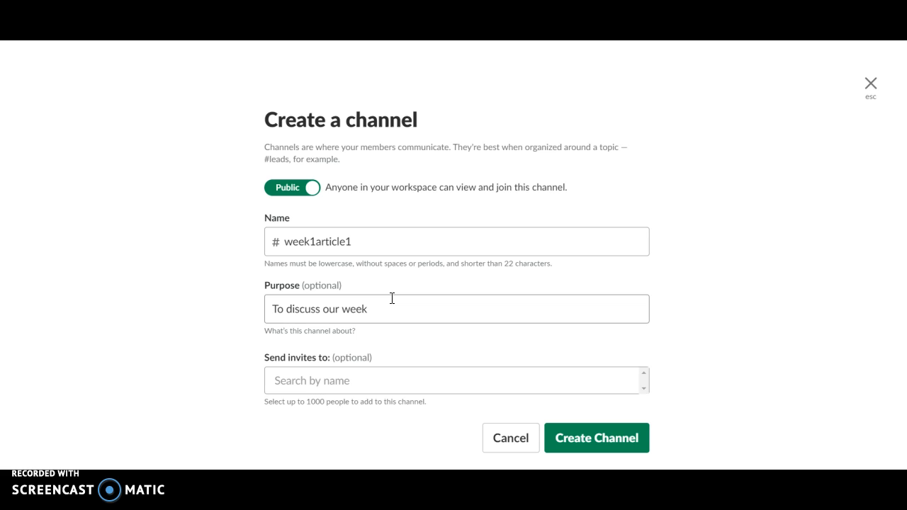
type("article.")
left_click(583, 450)
left_click(584, 447)
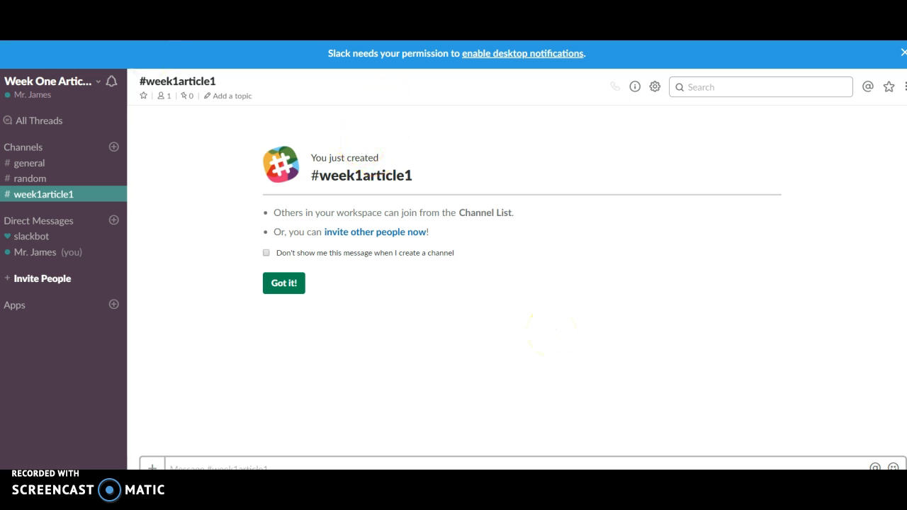
left_click(35, 164)
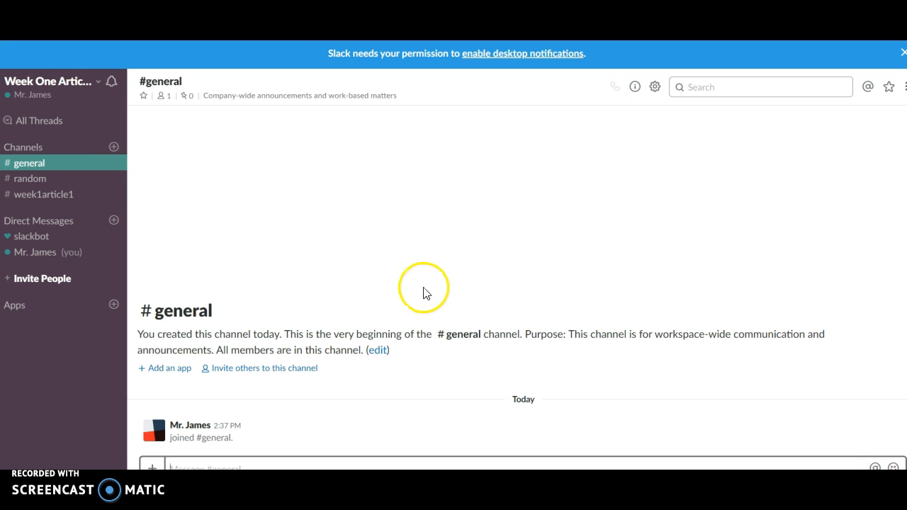
left_click(29, 178)
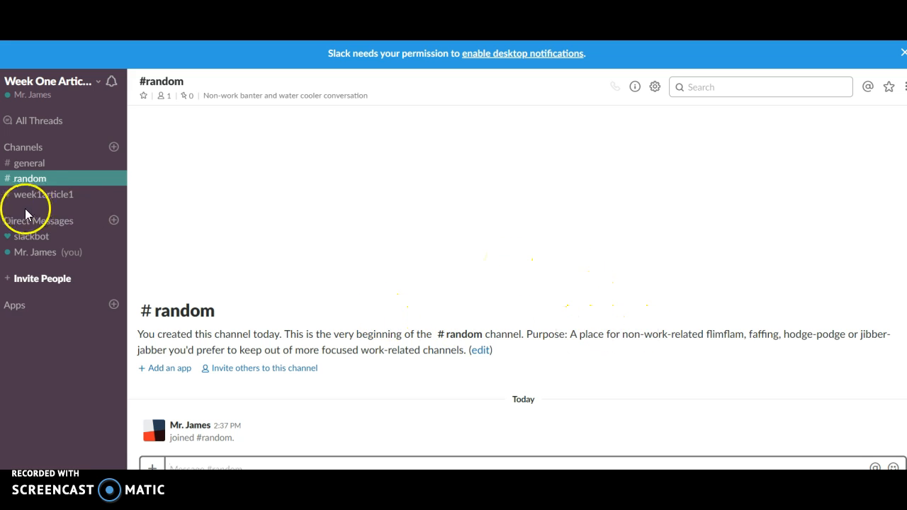
left_click(51, 201)
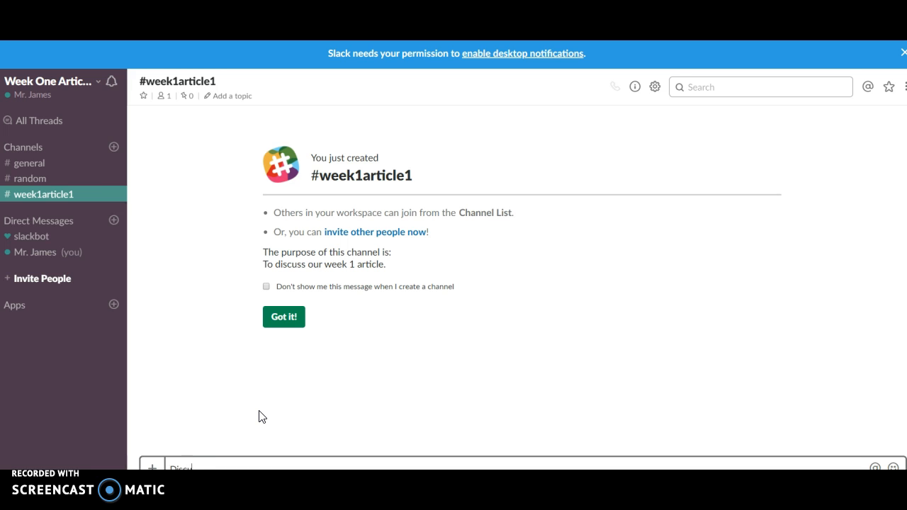
Send the message 'Discussing' to #week1article1, then check and close the attachment options.
key("Return")
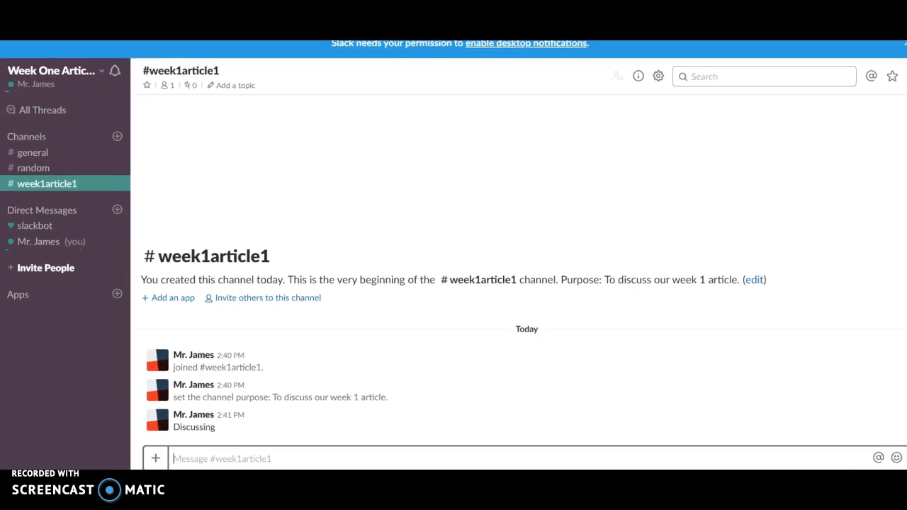
left_click(158, 460)
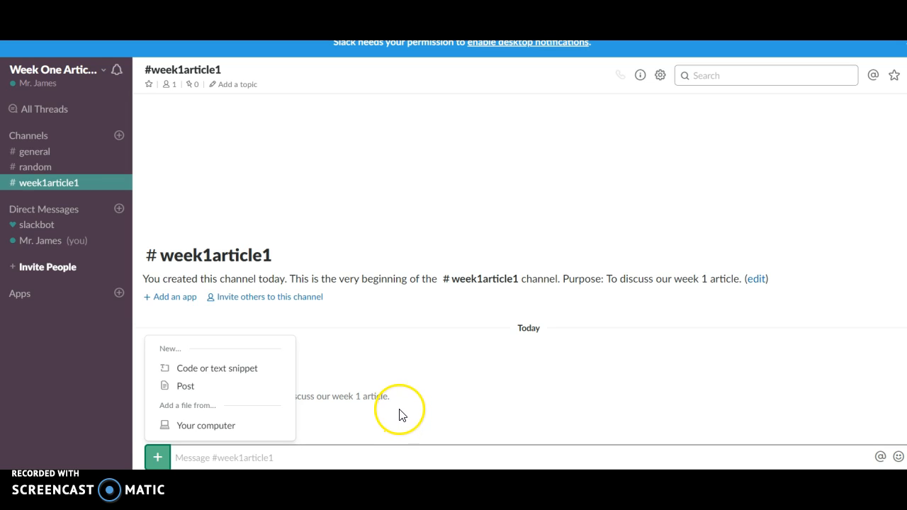
left_click(423, 375)
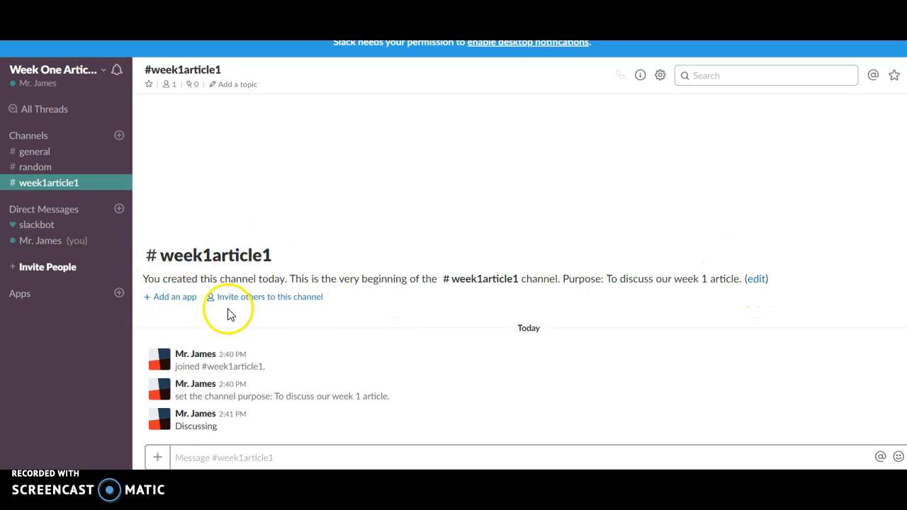
Open the #week1article1 details panel to confirm it has one member.
left_click(169, 85)
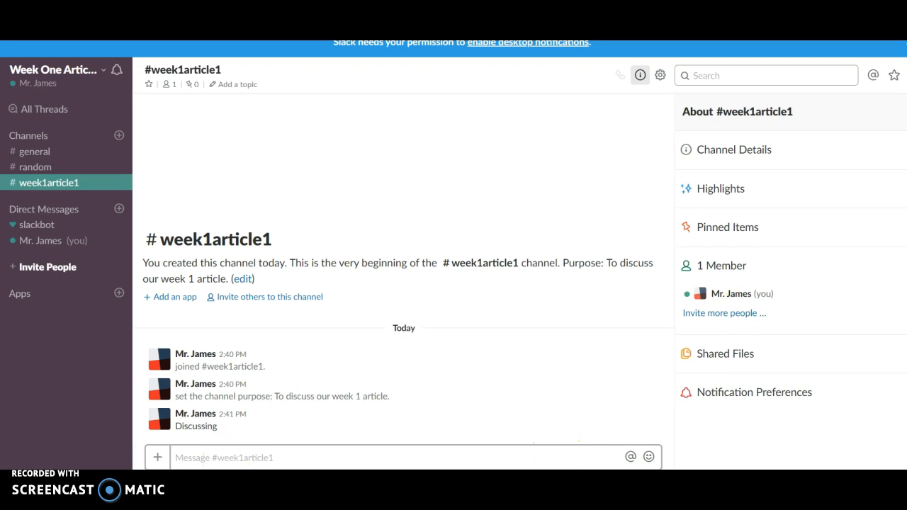
Review 'Option #1: Slack Consultation Groups' down to its 25-point grading rubric, then return to the title.
key("ctrl+Tab")
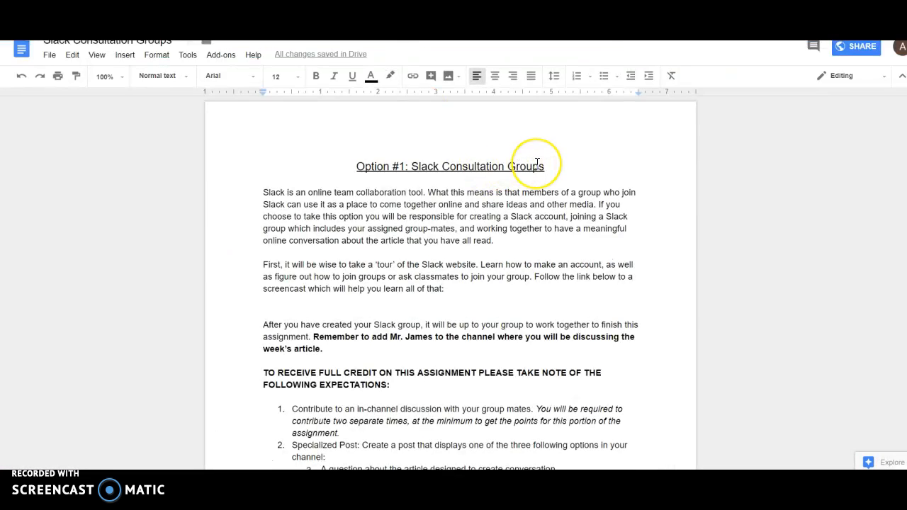
scroll(537, 163, "down", 1)
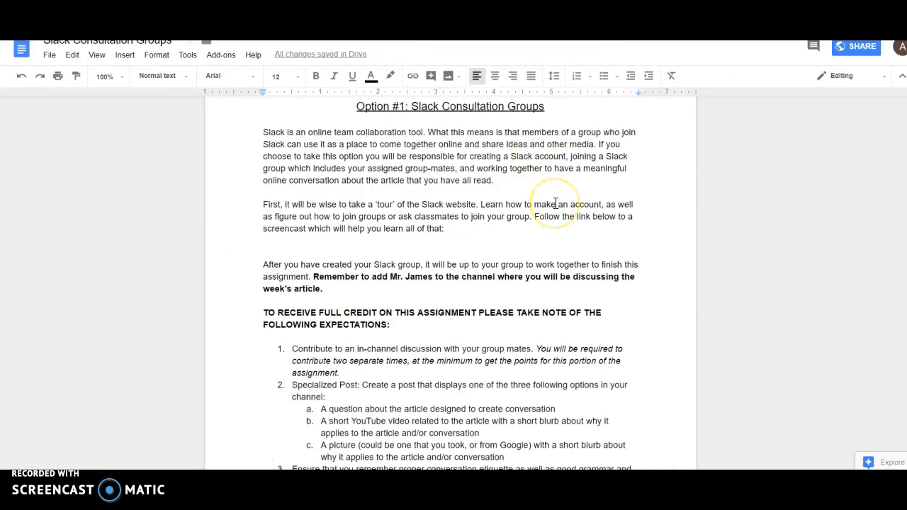
scroll(608, 126, "down", 2)
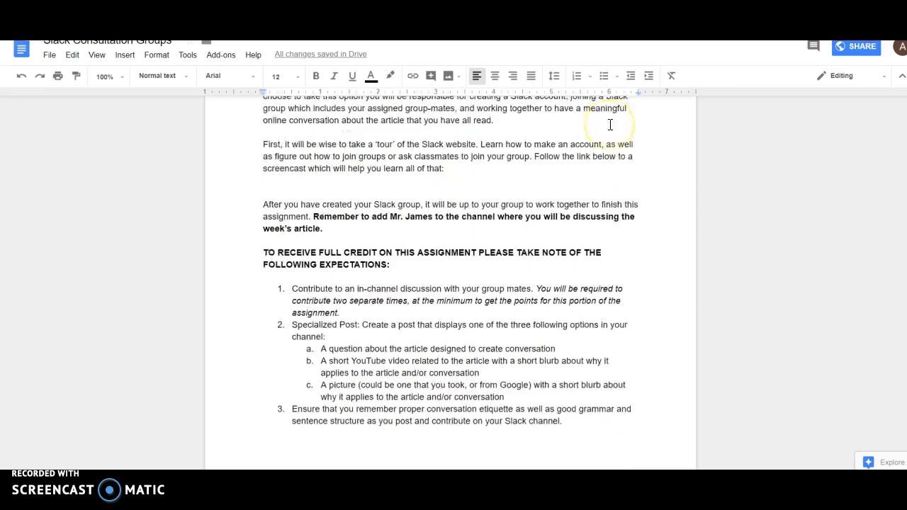
scroll(610, 124, "down", 9)
left_click(552, 176)
scroll(545, 184, "up", 1)
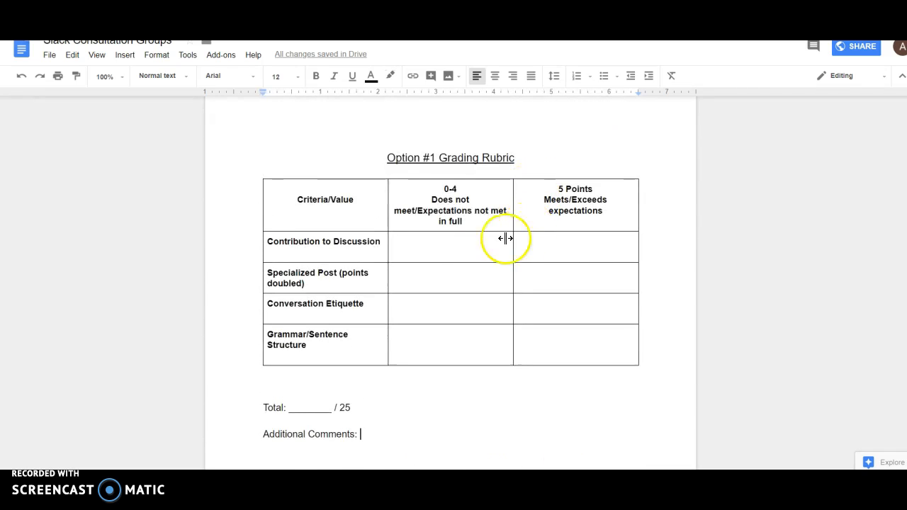
scroll(620, 236, "up", 9)
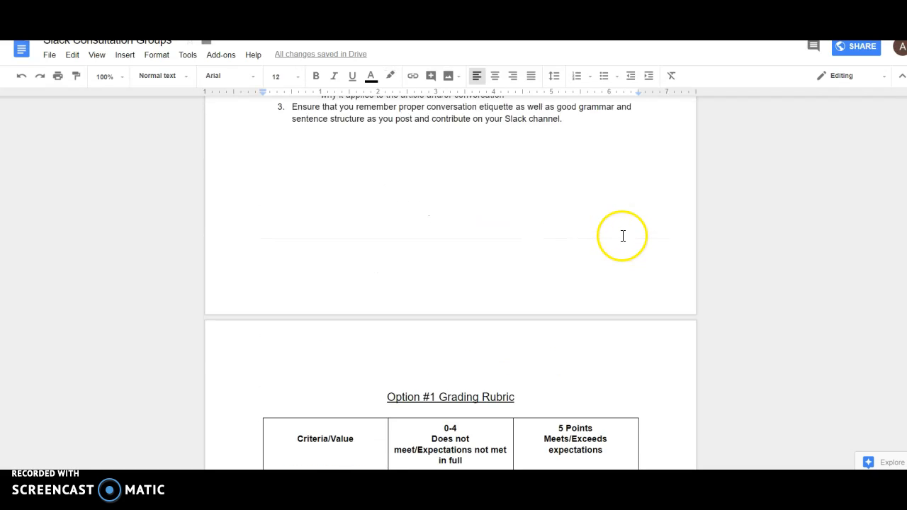
scroll(623, 238, "up", 2)
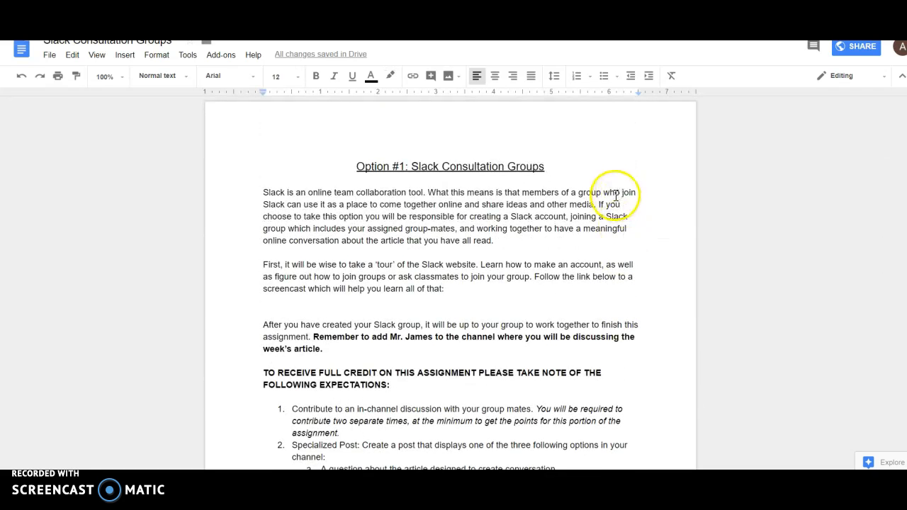